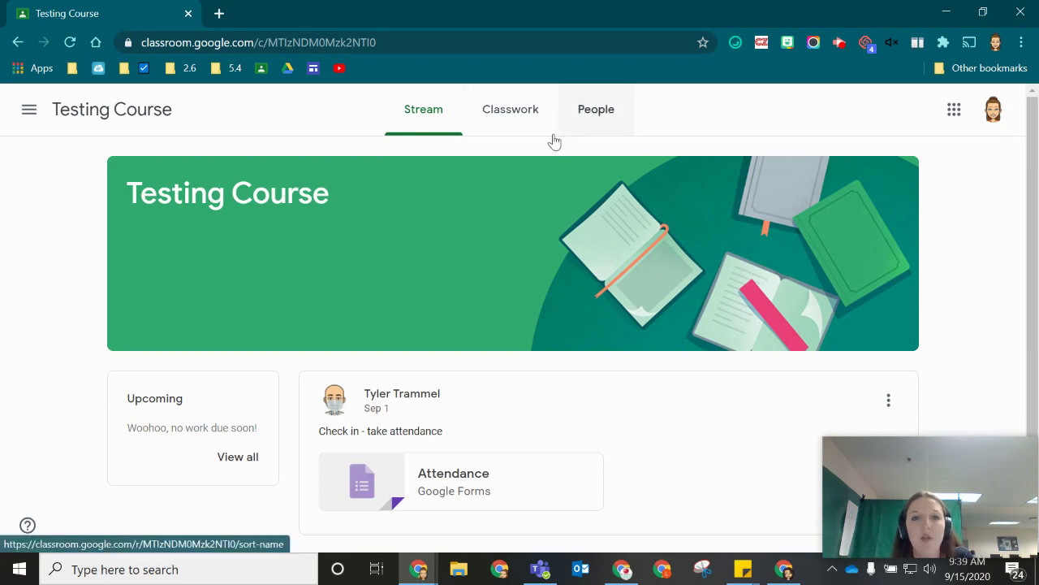
# - Go to the Selfie Game assignment's full details page from the Classwork list
pyautogui.click(510, 128)
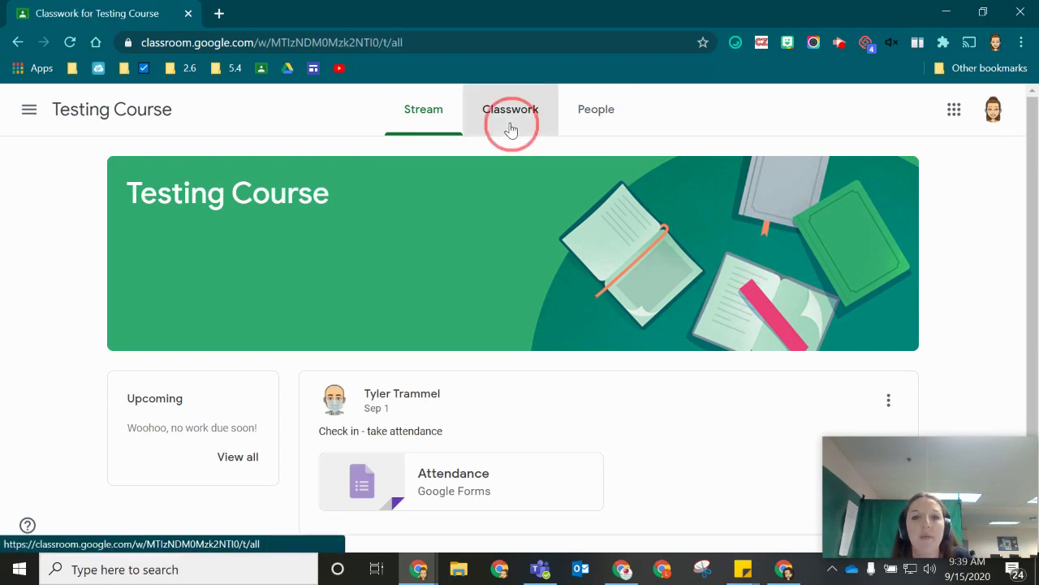
pyautogui.scroll(-2, 539, 376)
pyautogui.scroll(-2, 540, 368)
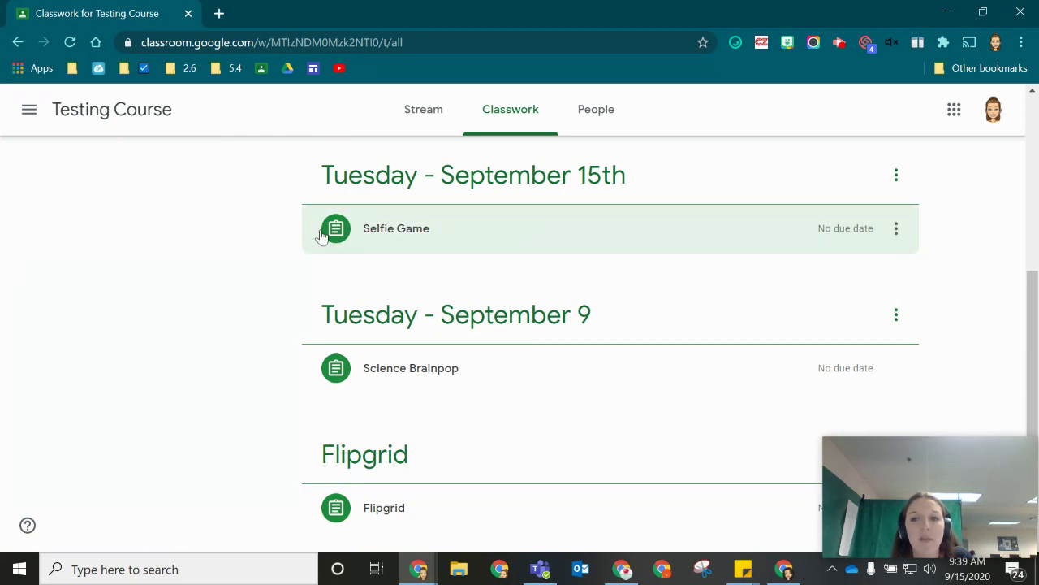
pyautogui.click(477, 233)
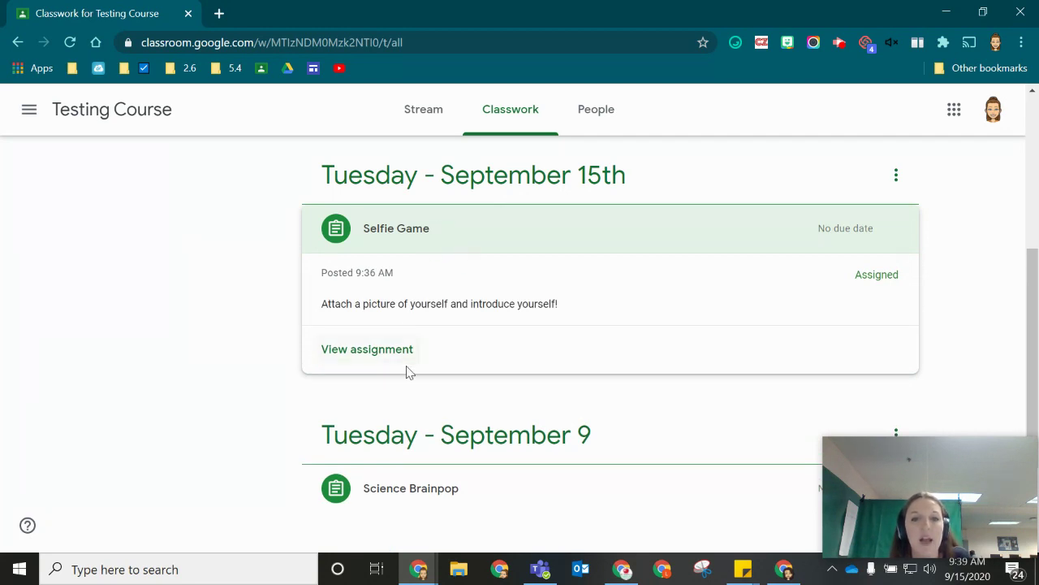
pyautogui.click(356, 351)
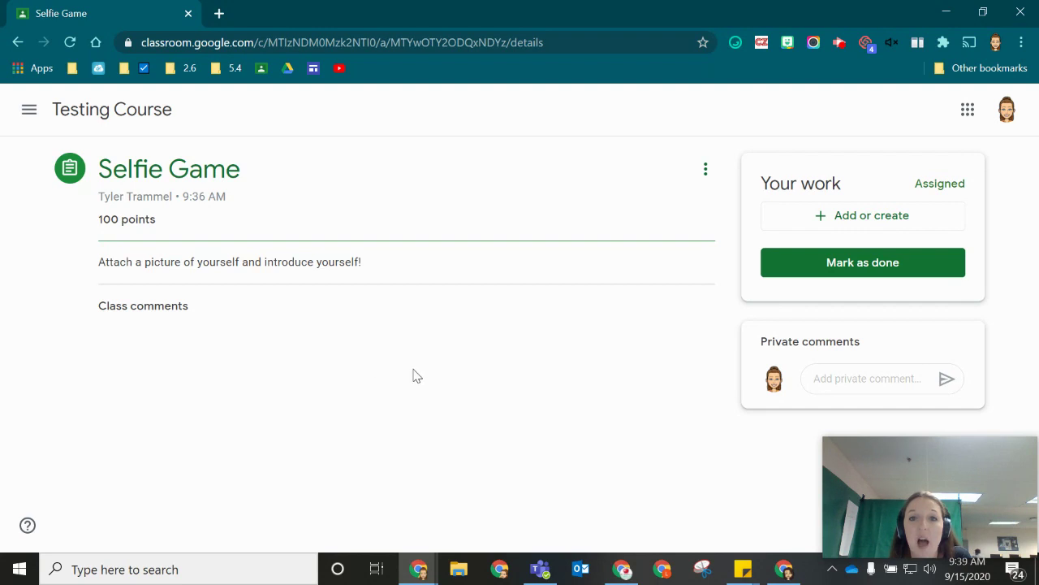
# - Bring up the computer's file picker from the Drive upload dialog to attach a file
pyautogui.click(921, 223)
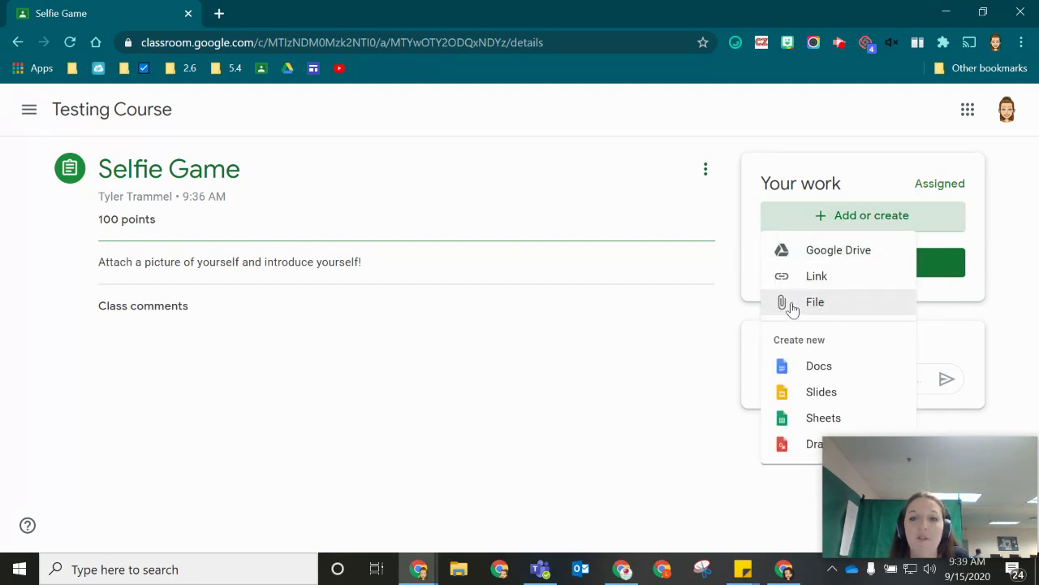
pyautogui.click(871, 303)
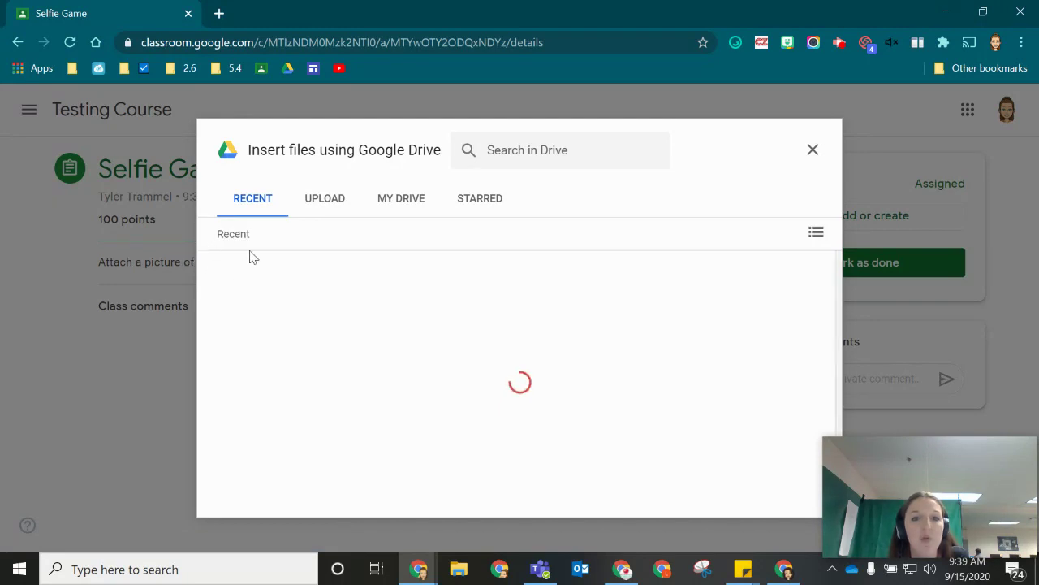
pyautogui.click(323, 213)
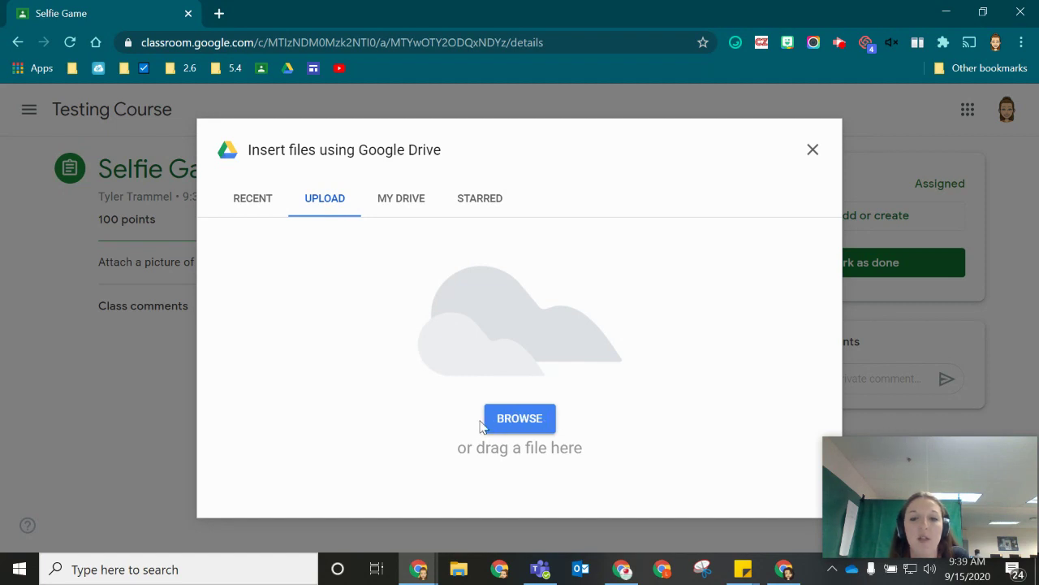
pyautogui.click(532, 422)
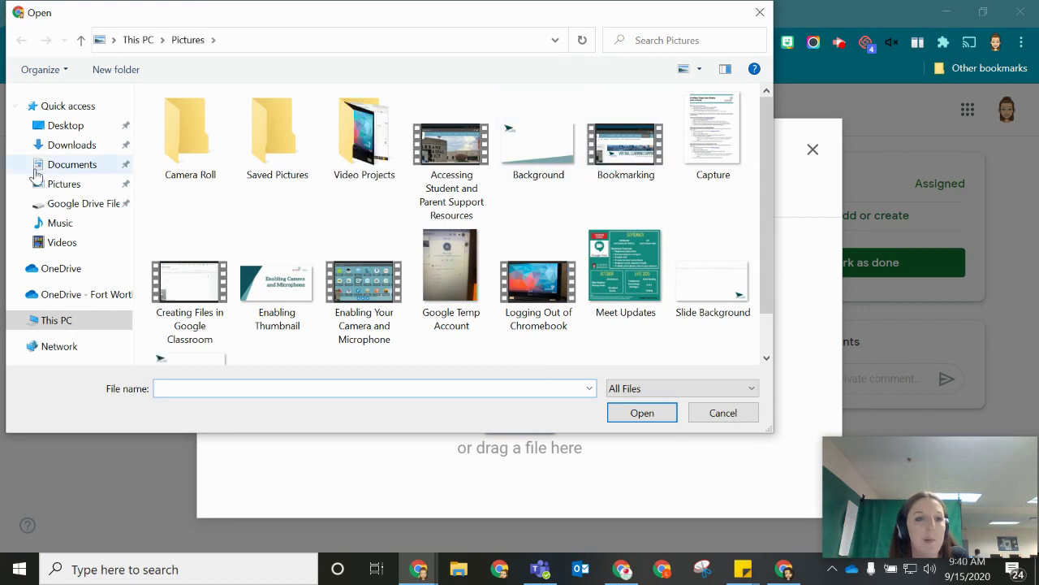
# - Upload the Background picture from the Pictures folder to the assignment
pyautogui.click(69, 189)
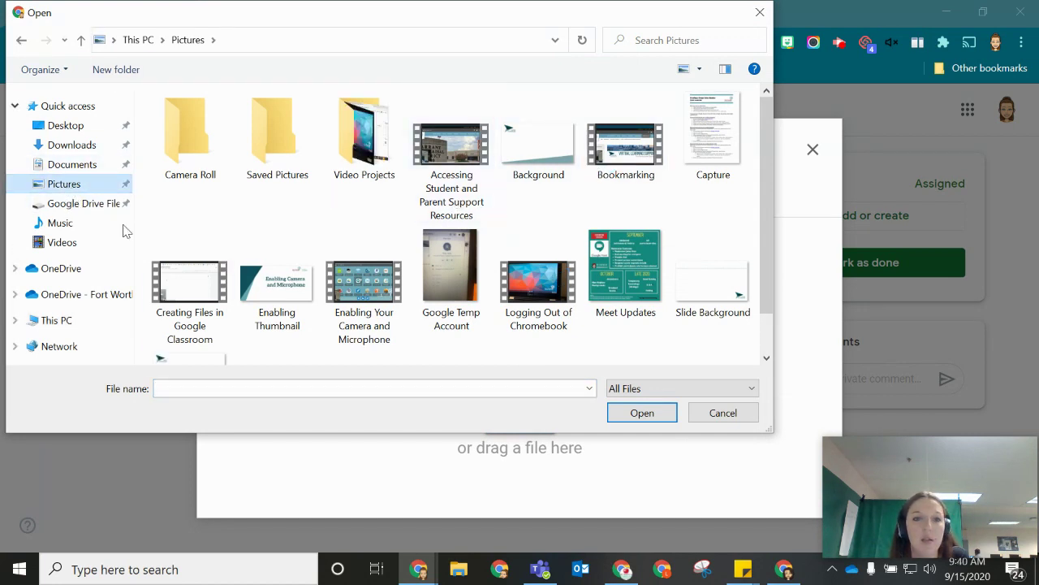
pyautogui.click(552, 156)
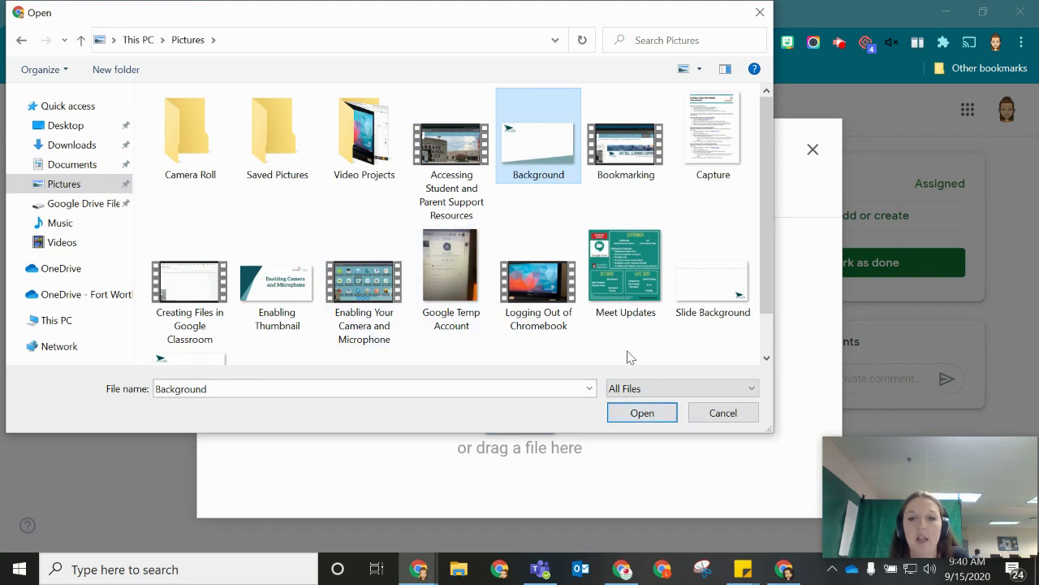
pyautogui.click(647, 412)
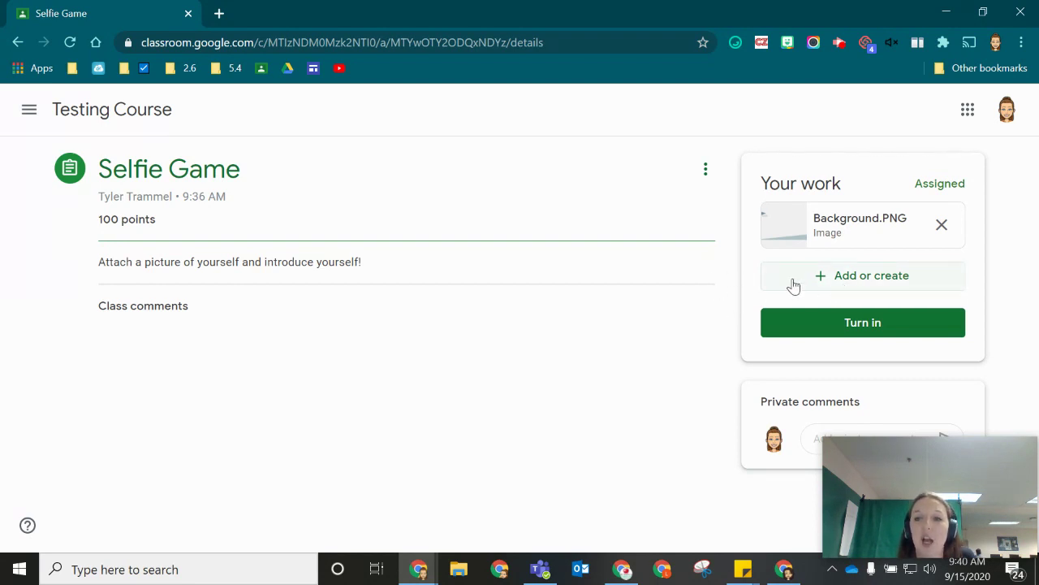
# - Create a new Google Slides presentation for the assignment from the Add or create menu
pyautogui.click(913, 288)
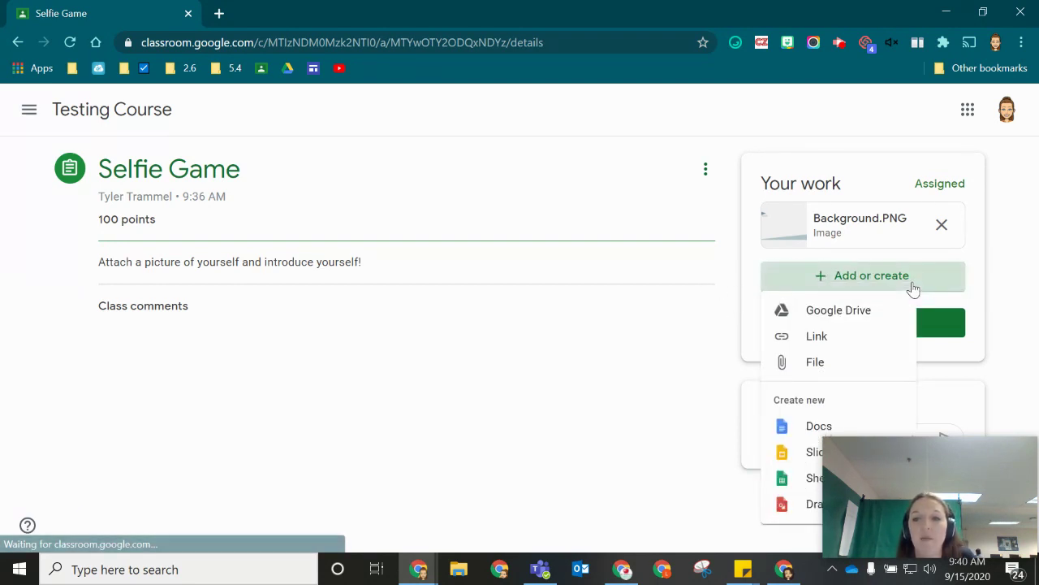
pyautogui.moveTo(930, 495)
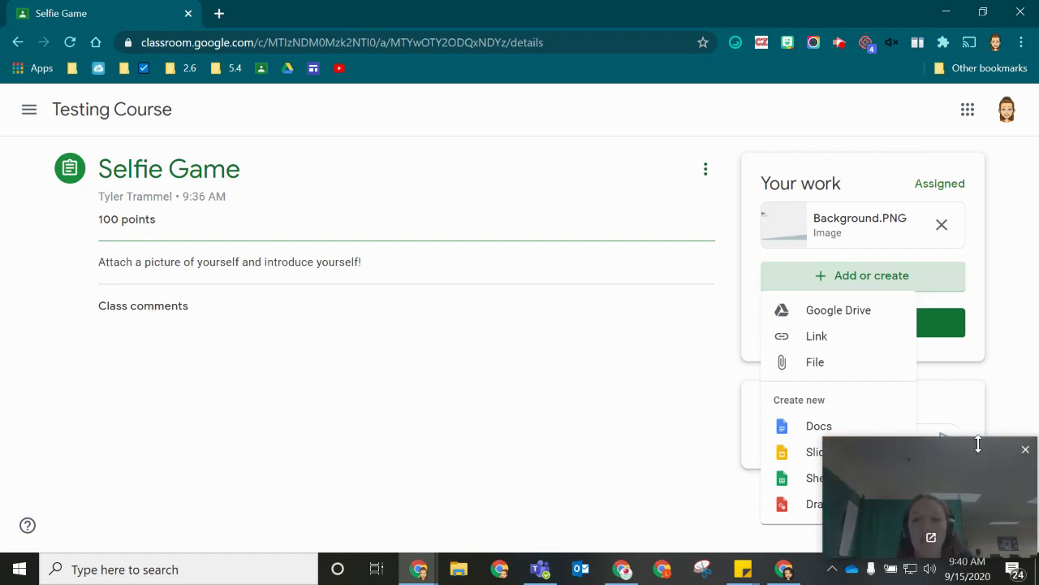
pyautogui.click(464, 452)
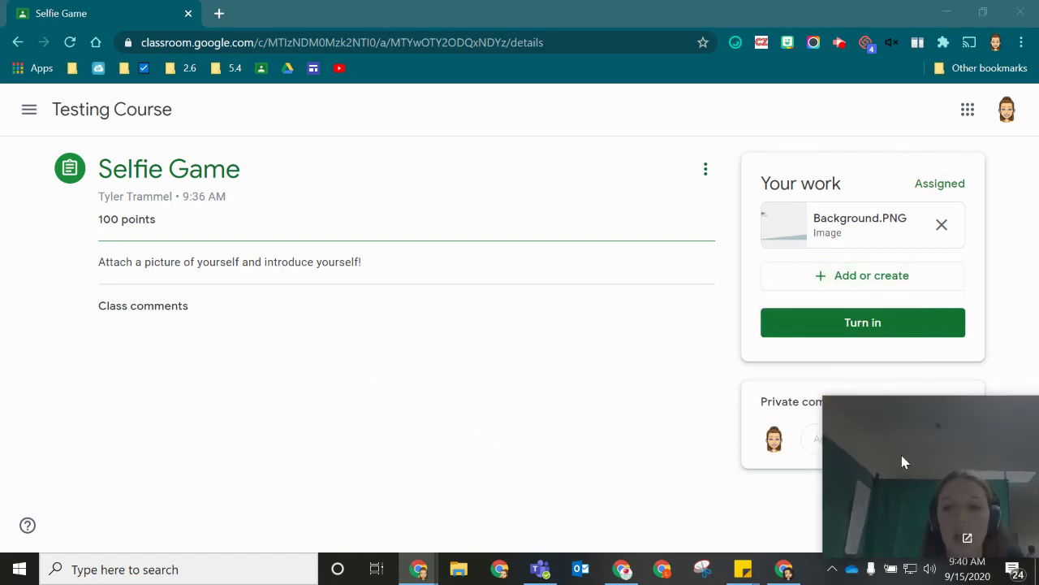
pyautogui.moveTo(905, 461); pyautogui.dragTo(85, 486)
pyautogui.click(926, 280)
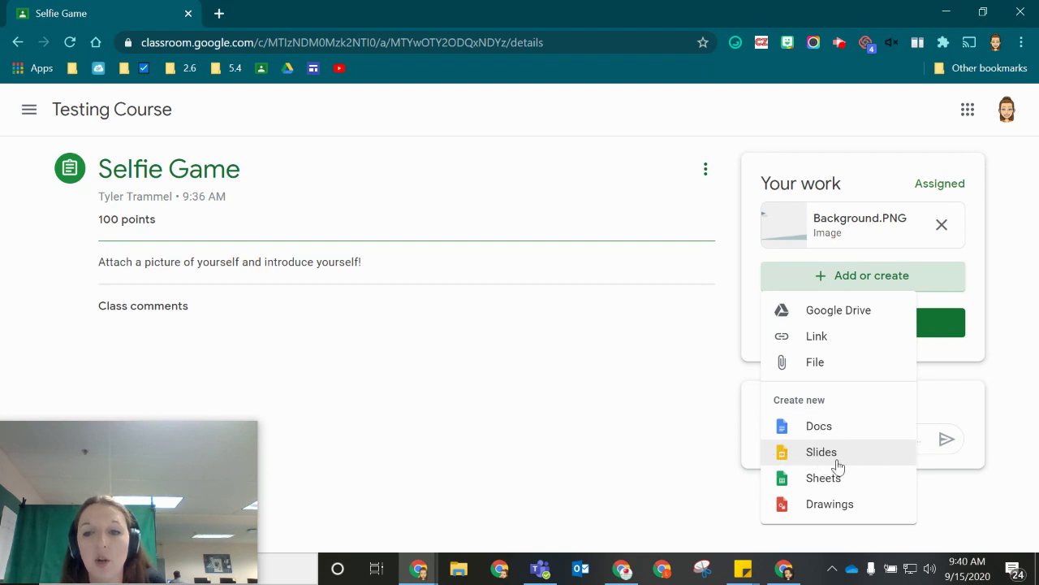
pyautogui.click(864, 461)
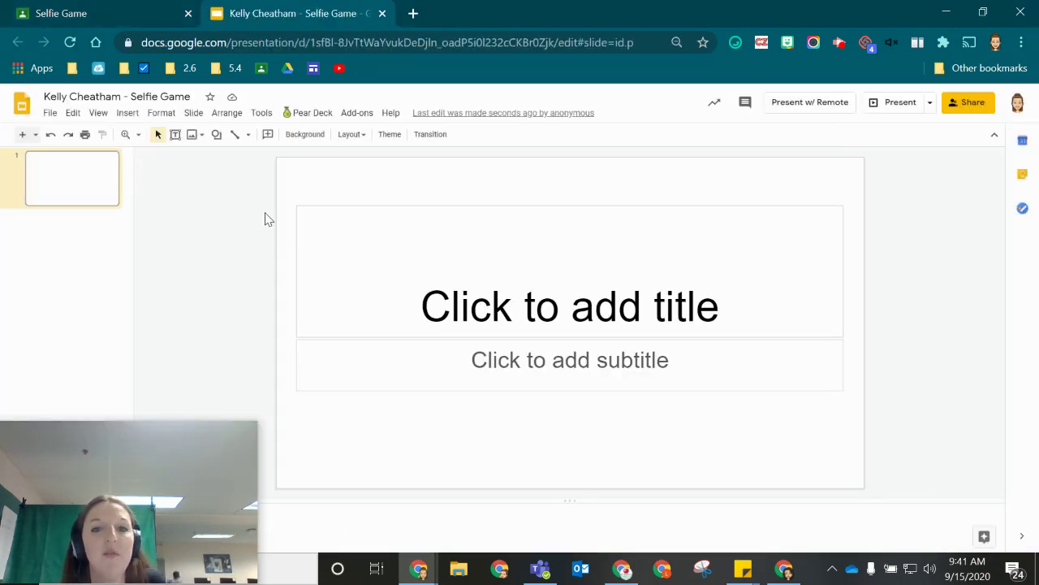
# - Show the Insert menu in the new Selfie Game presentation
pyautogui.click(128, 114)
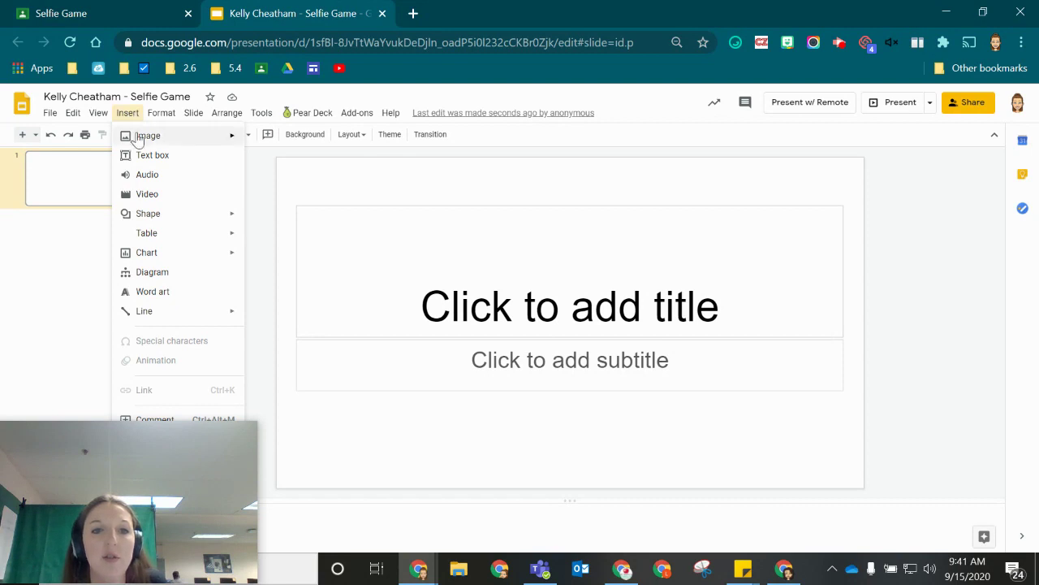
pyautogui.moveTo(148, 136)
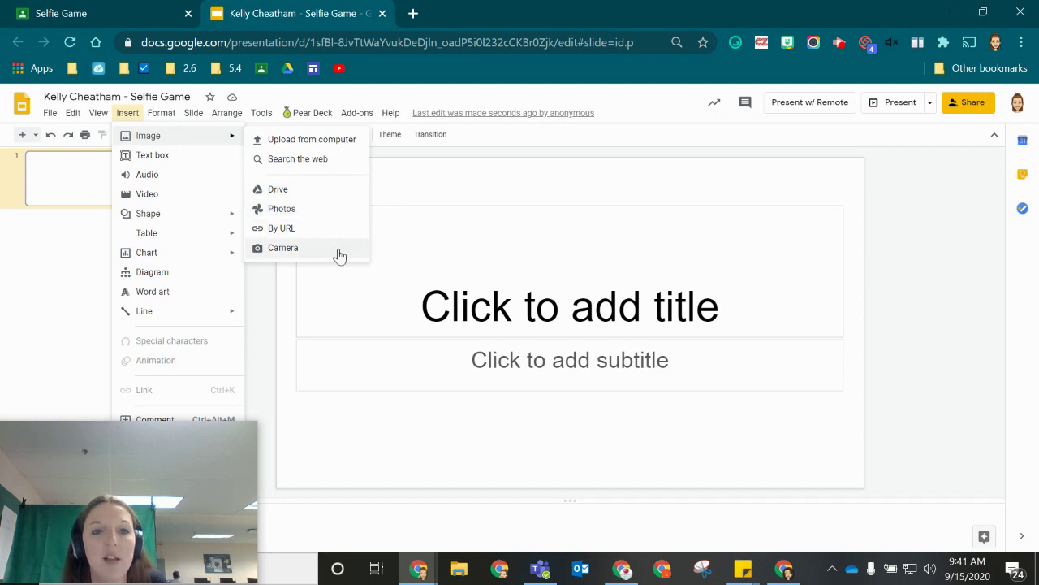
# - Insert a webcam selfie onto the title slide, then return to the Classroom assignment
pyautogui.click(330, 252)
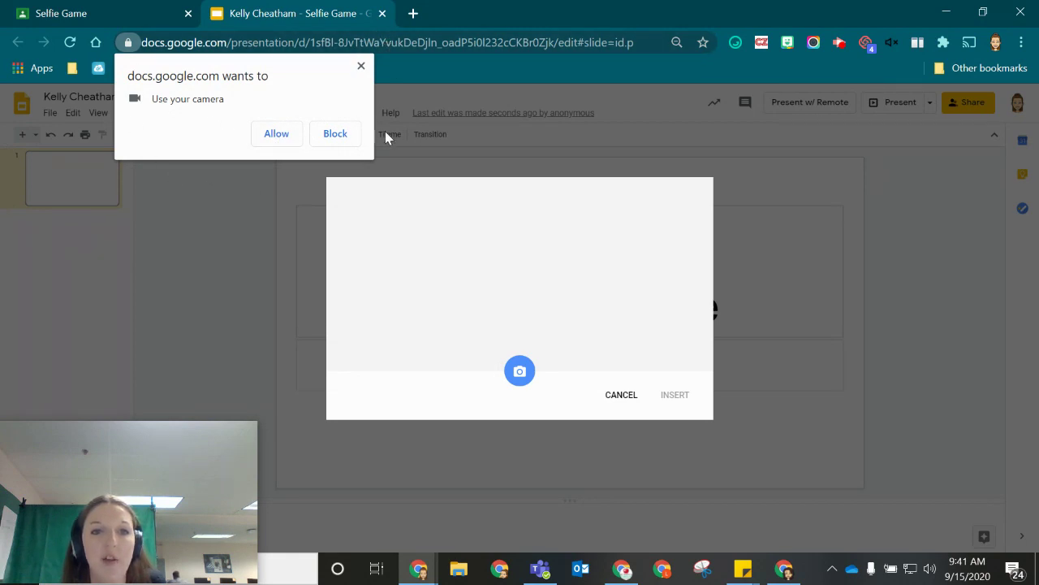
pyautogui.click(276, 133)
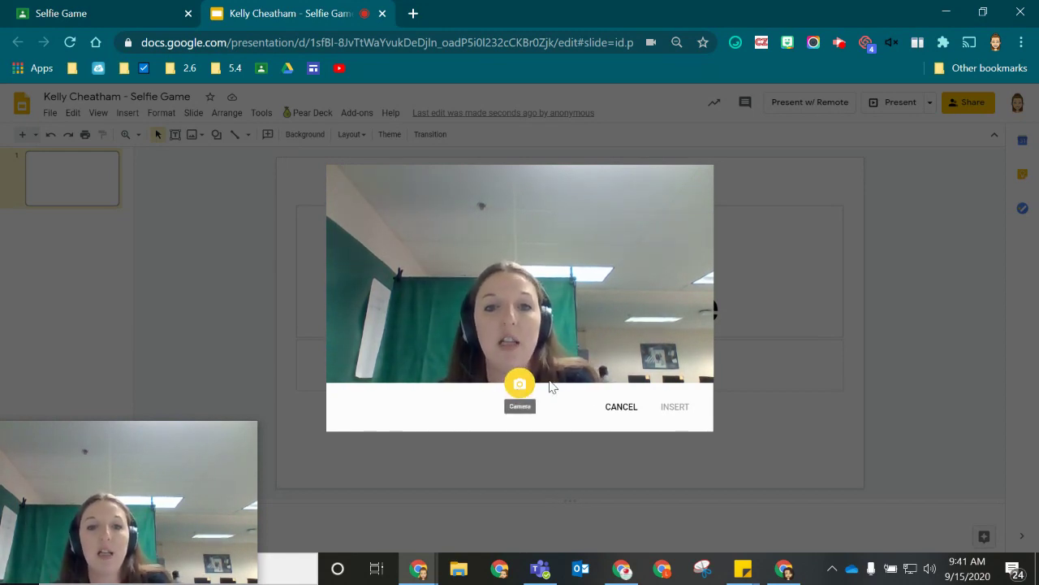
pyautogui.click(520, 385)
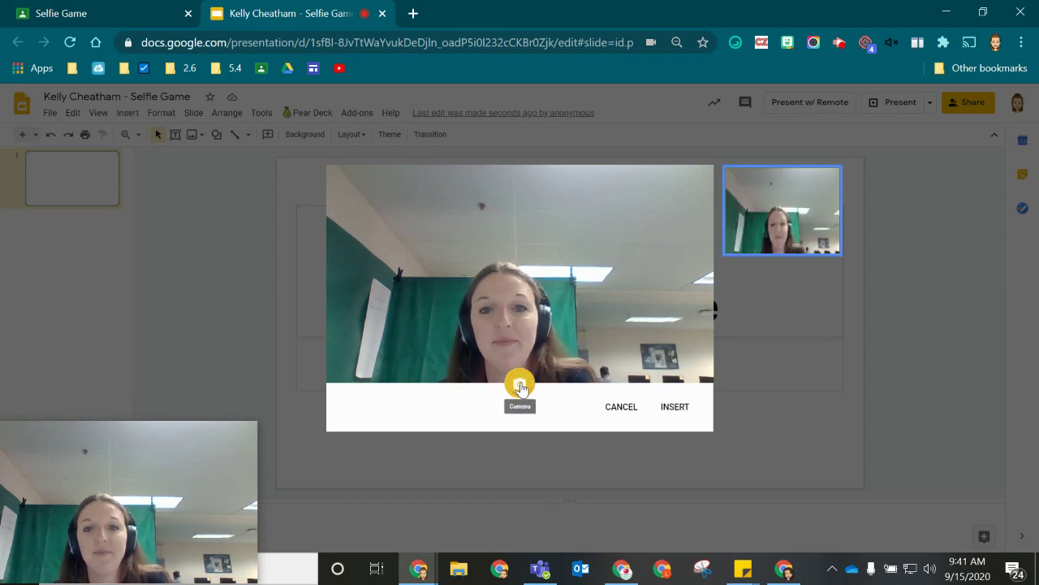
pyautogui.click(674, 407)
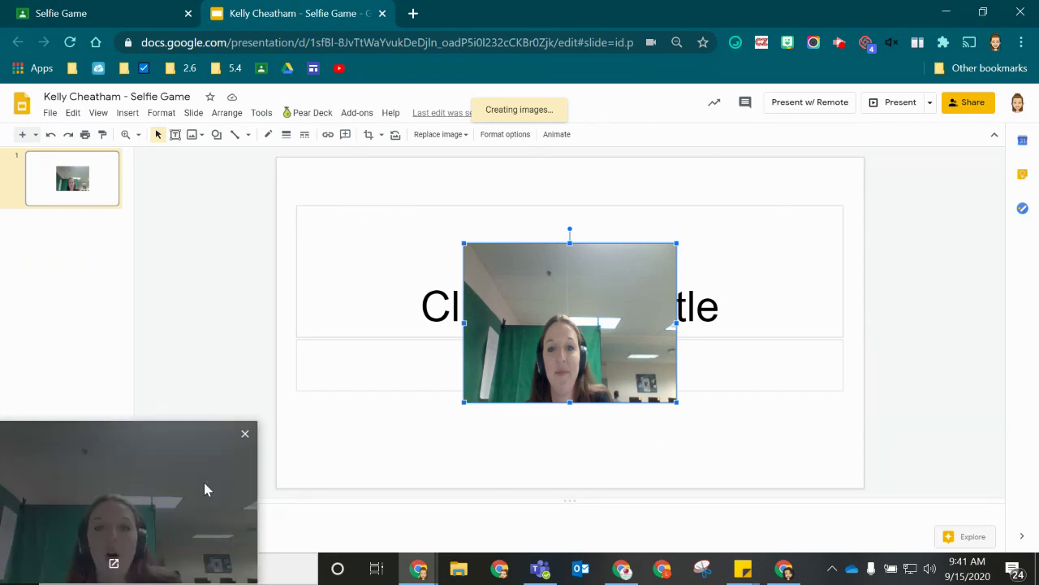
pyautogui.click(777, 485)
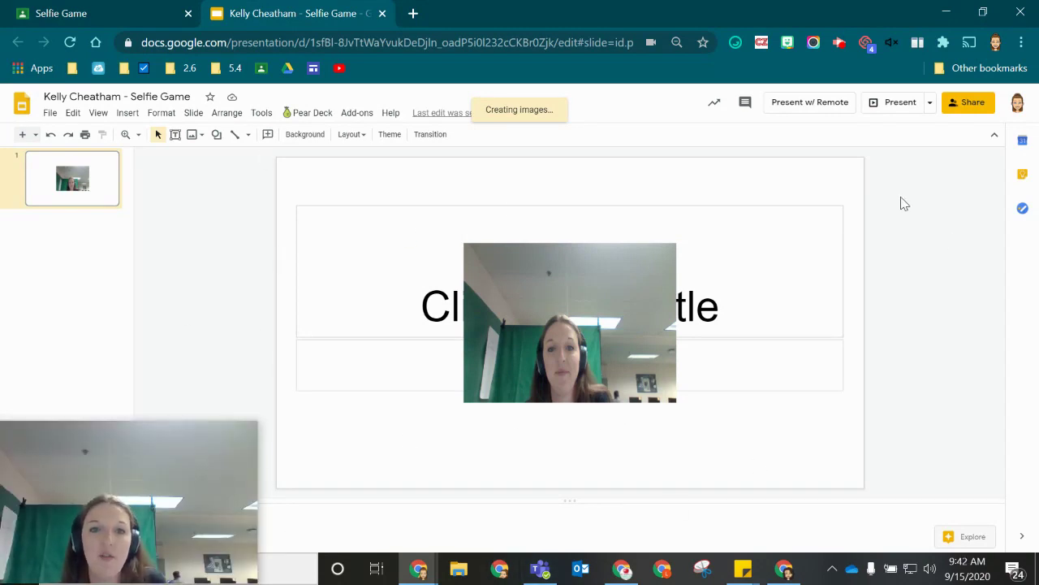
pyautogui.click(98, 16)
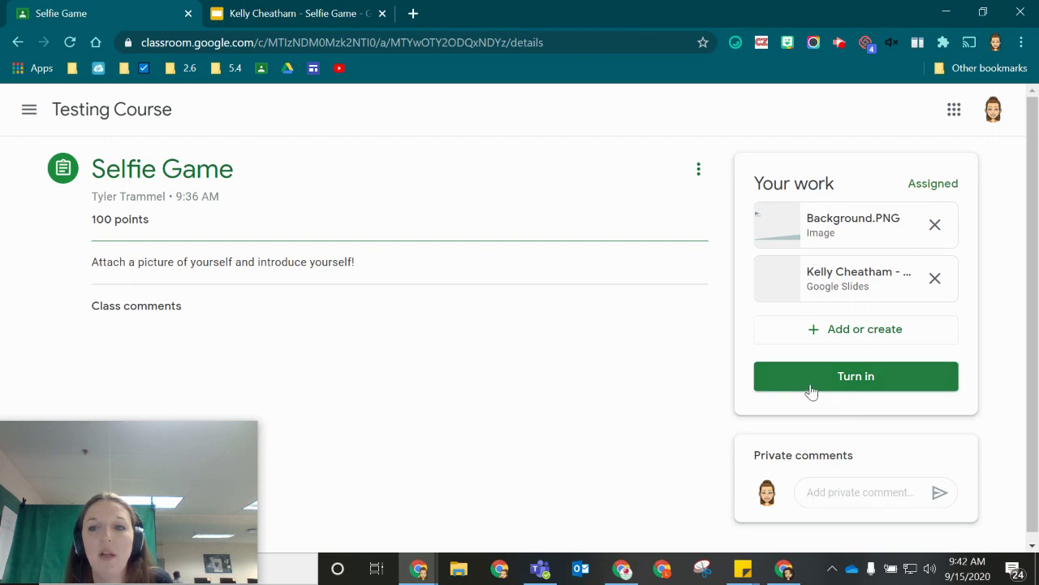